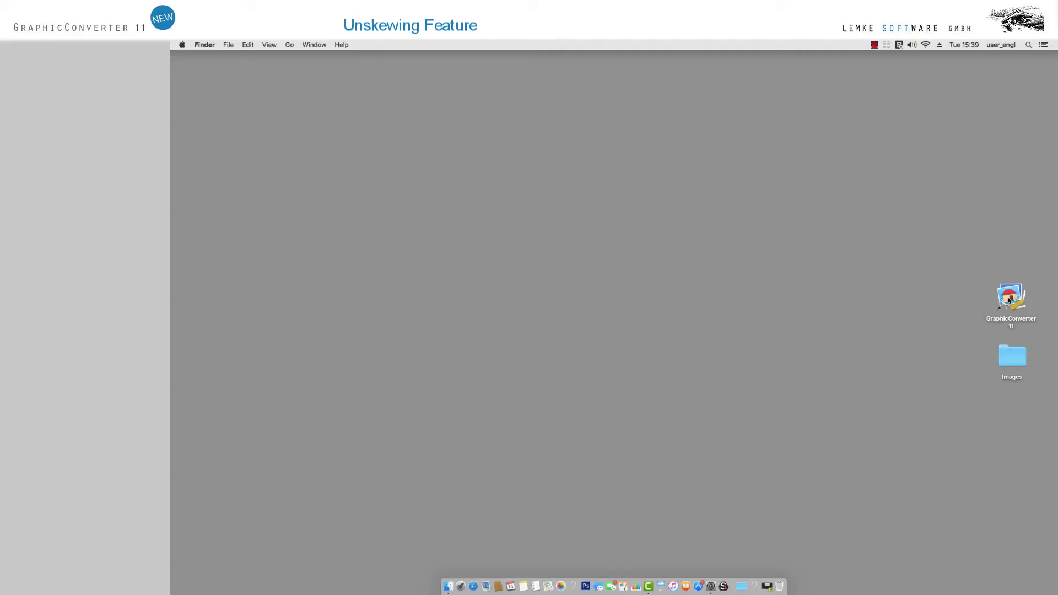
Preview the abbey photo 2018-07-09 13.16.53.jpg from the desktop Images folder, then close it.
{"action": "double_click", "coordinate": [1013, 359]}
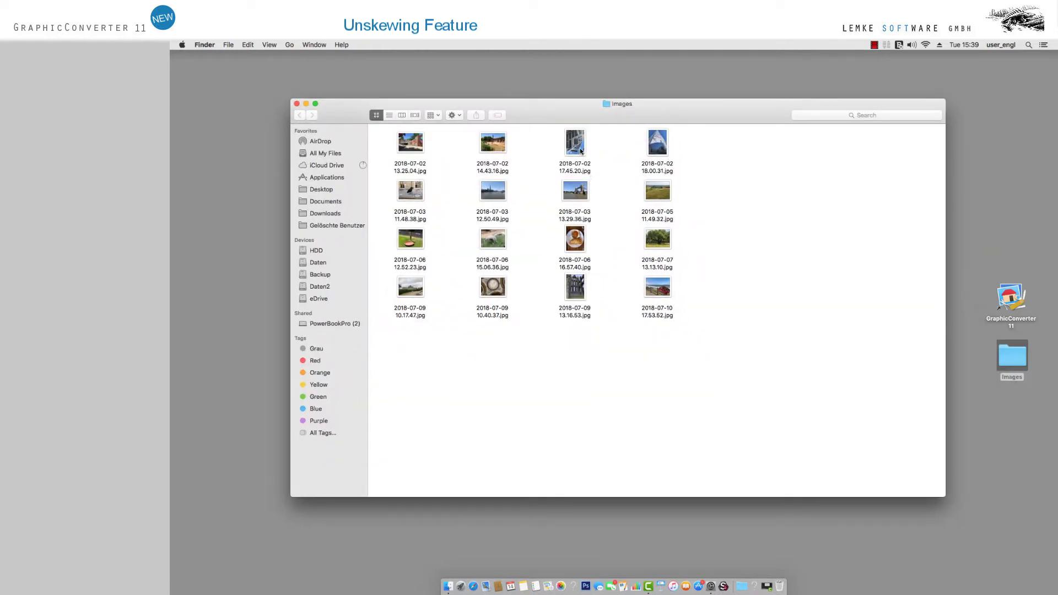
{"action": "left_click", "coordinate": [580, 291]}
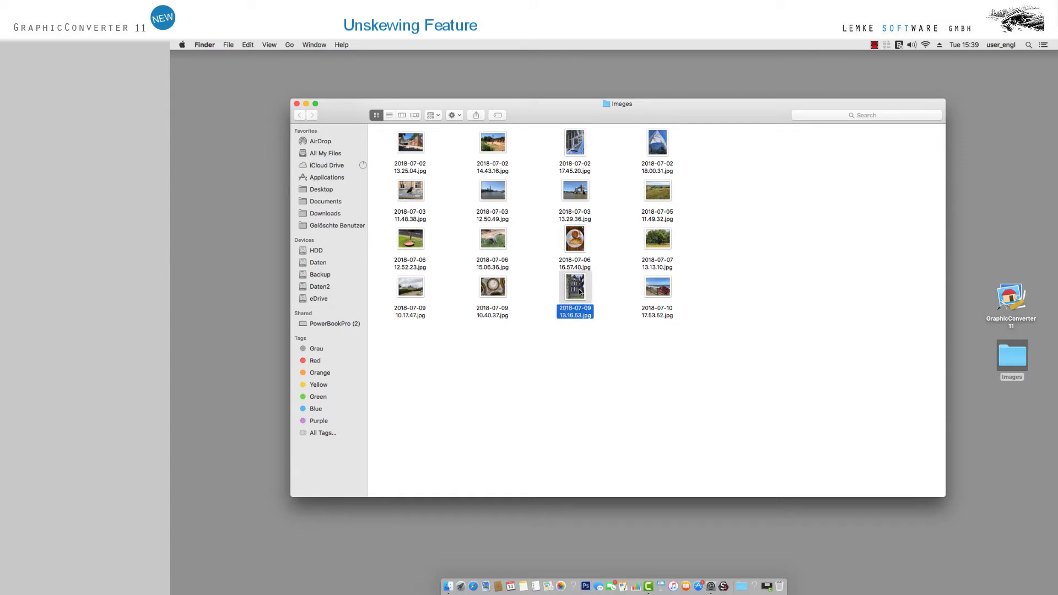
{"action": "key", "text": "space"}
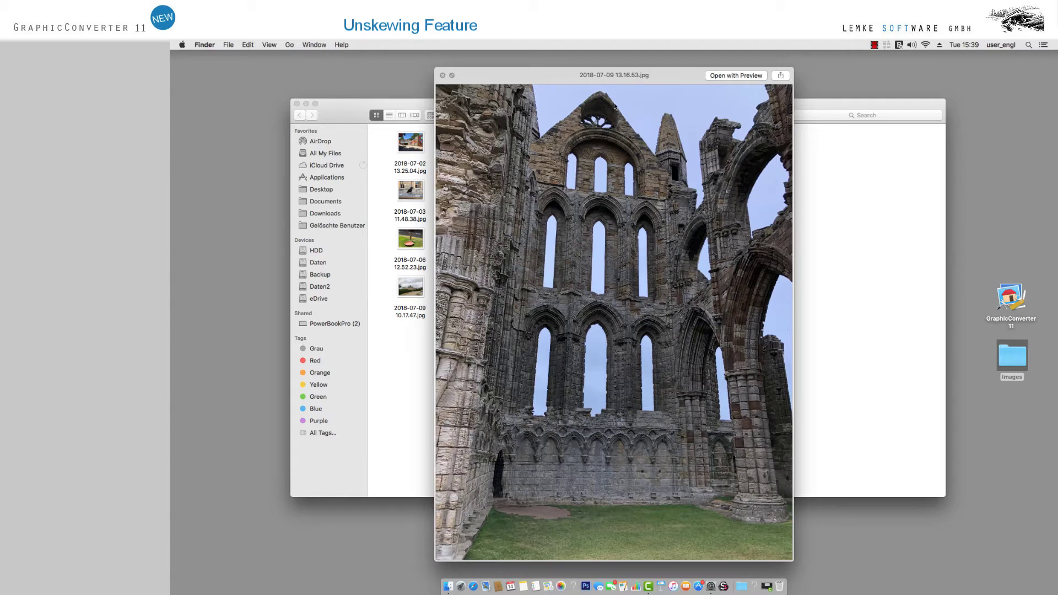
{"action": "left_click", "coordinate": [442, 75]}
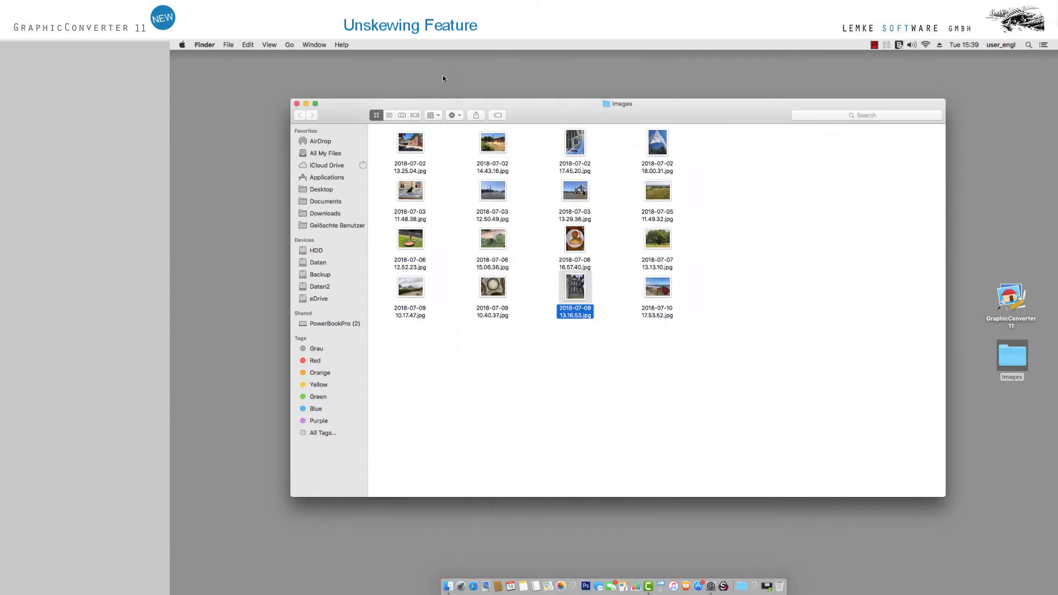
{"action": "left_click", "coordinate": [297, 103]}
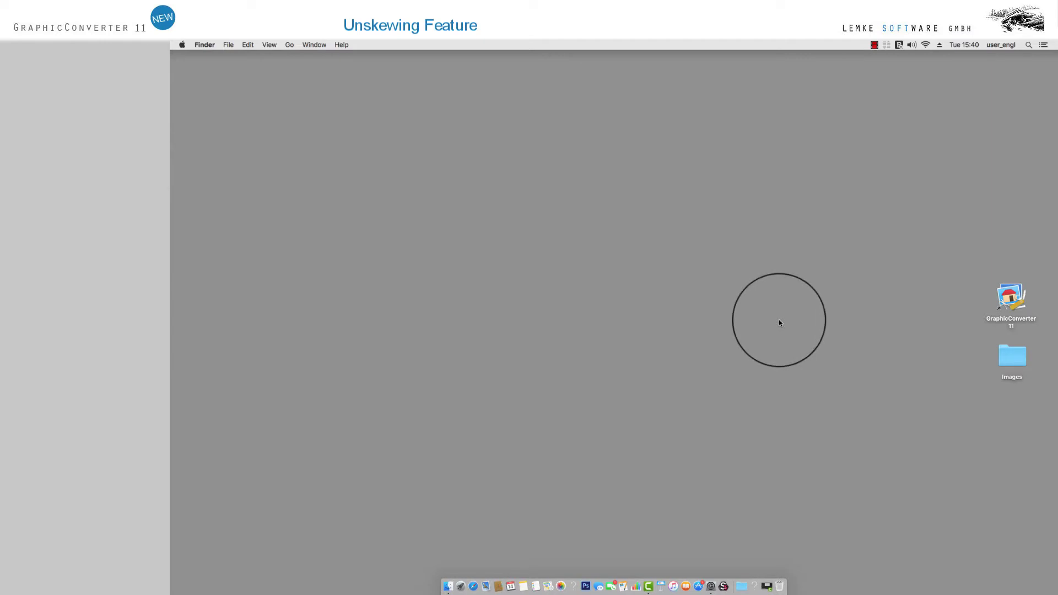
Launch GraphicConverter 11 and dismiss the First Steps welcome window.
{"action": "double_click", "coordinate": [1010, 298]}
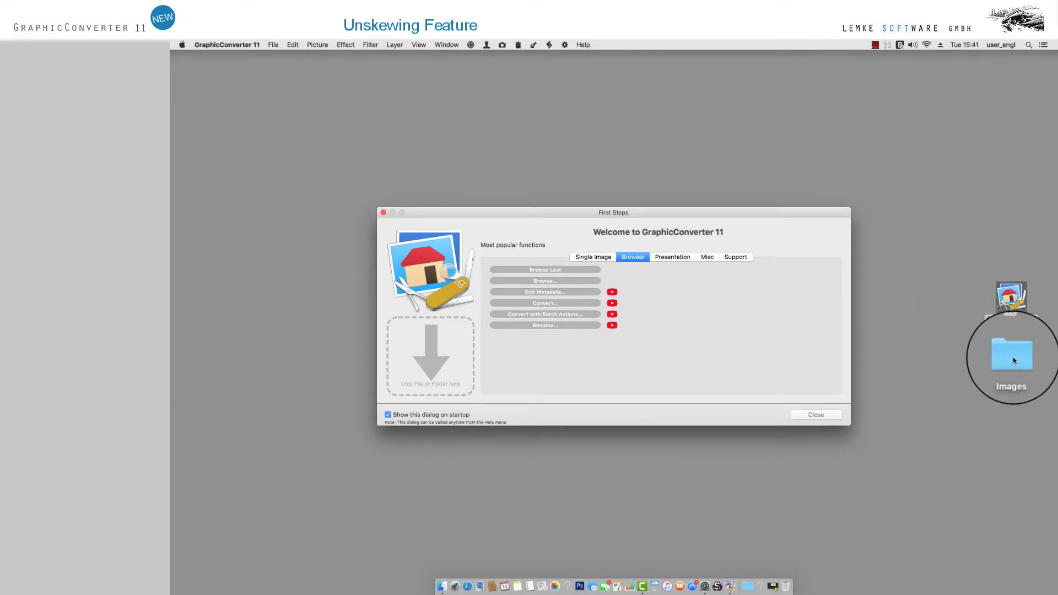
{"action": "left_click_drag", "start_coordinate": [1013, 356], "coordinate": [436, 356]}
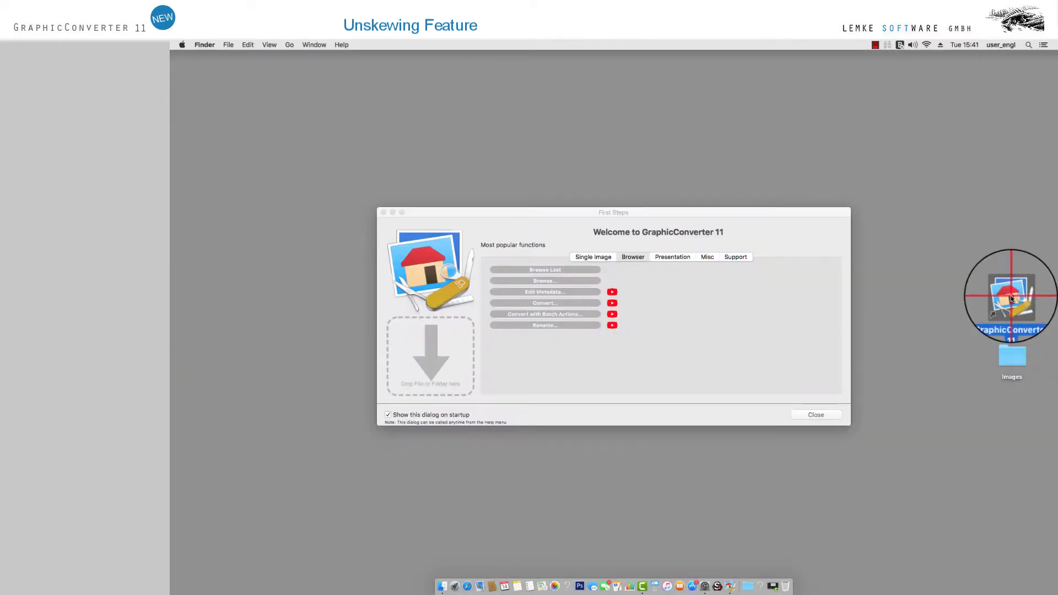
{"action": "double_click", "coordinate": [1010, 295]}
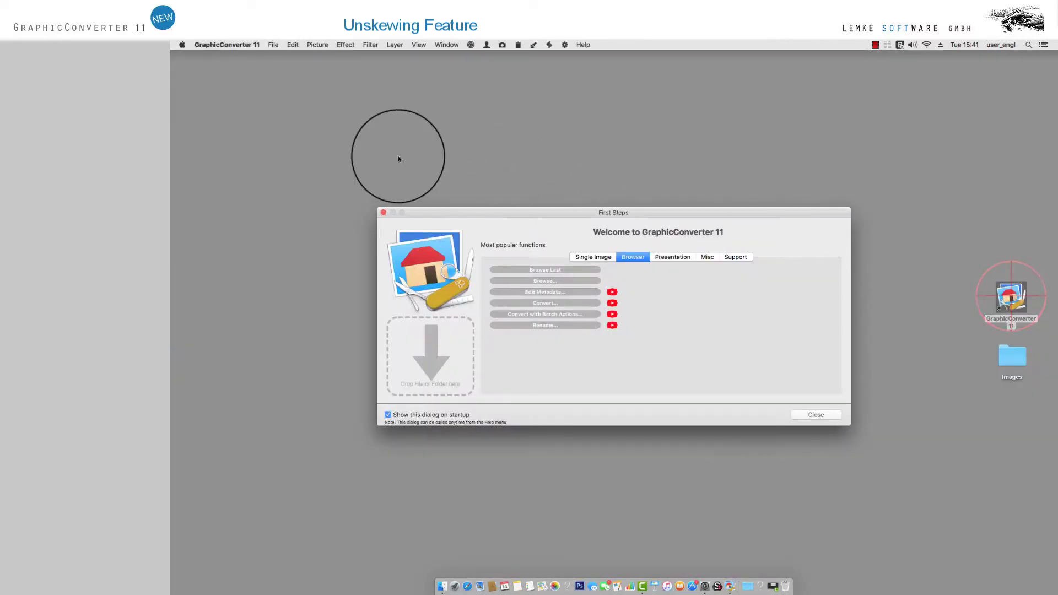
{"action": "left_click", "coordinate": [384, 213]}
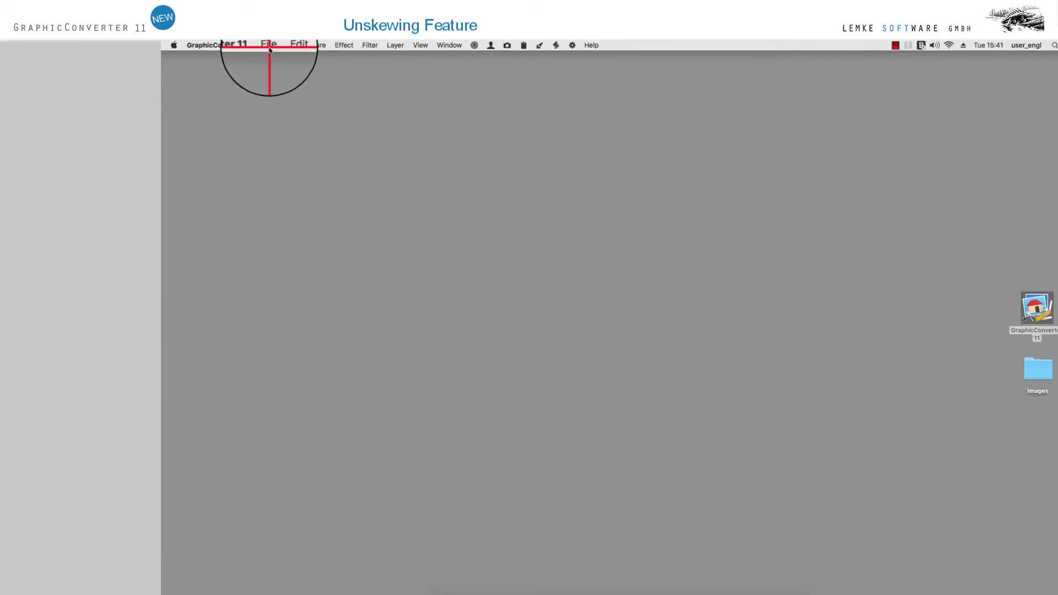
Browse the Desktop Images folder and open the 13.16.53 abbey photo in a centred image window.
{"action": "left_click", "coordinate": [269, 48]}
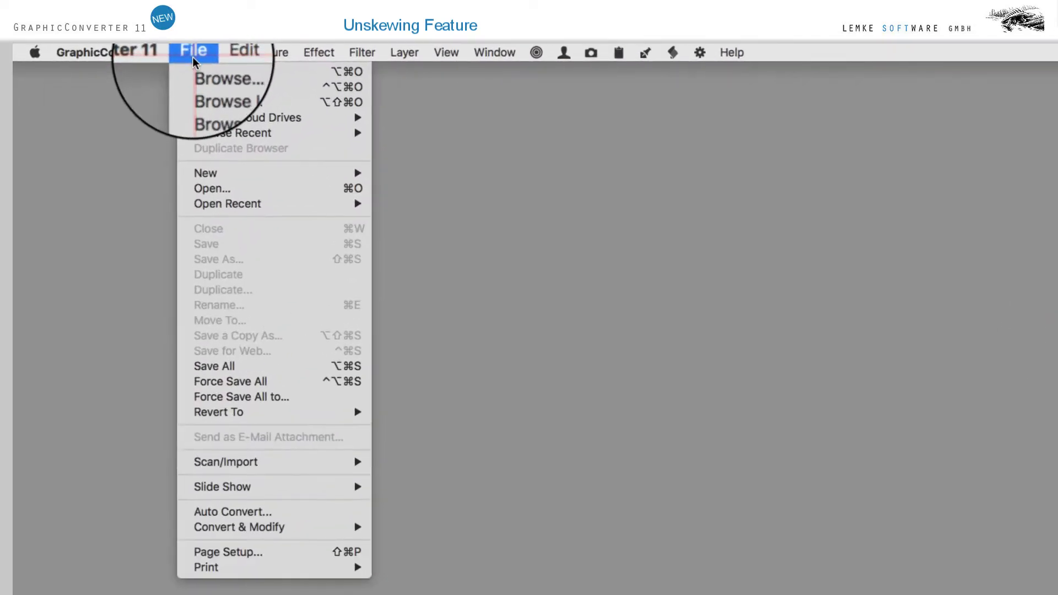
{"action": "left_click", "coordinate": [221, 193]}
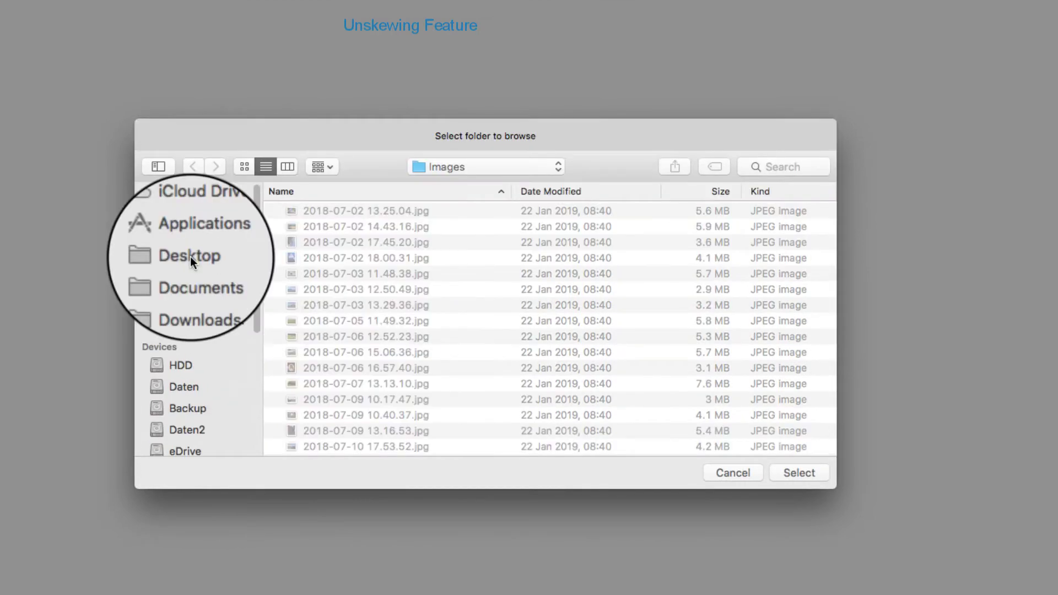
{"action": "left_click", "coordinate": [190, 256]}
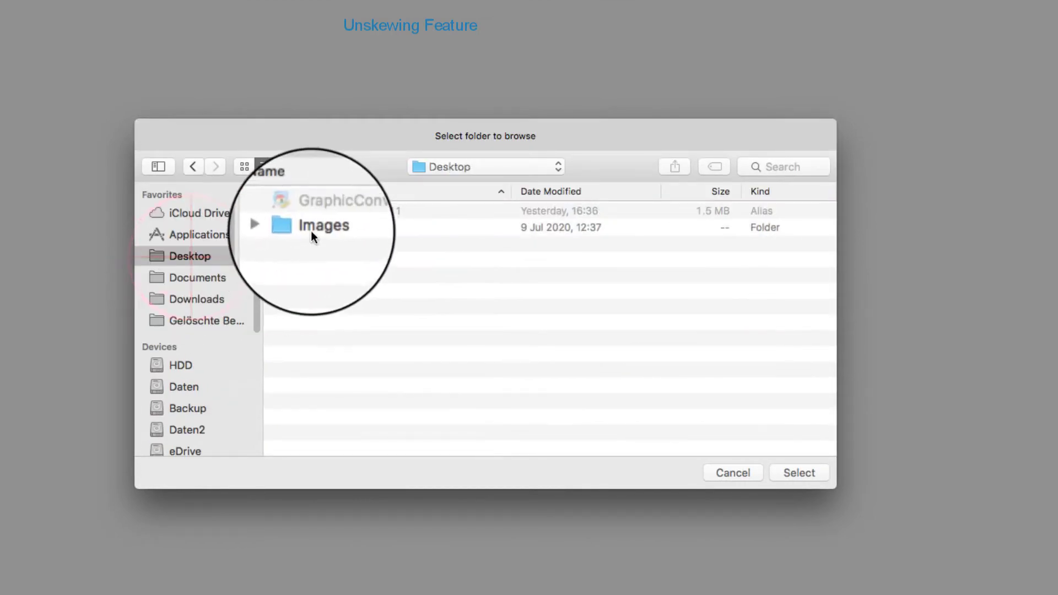
{"action": "left_click", "coordinate": [314, 227]}
{"action": "left_click", "coordinate": [796, 473]}
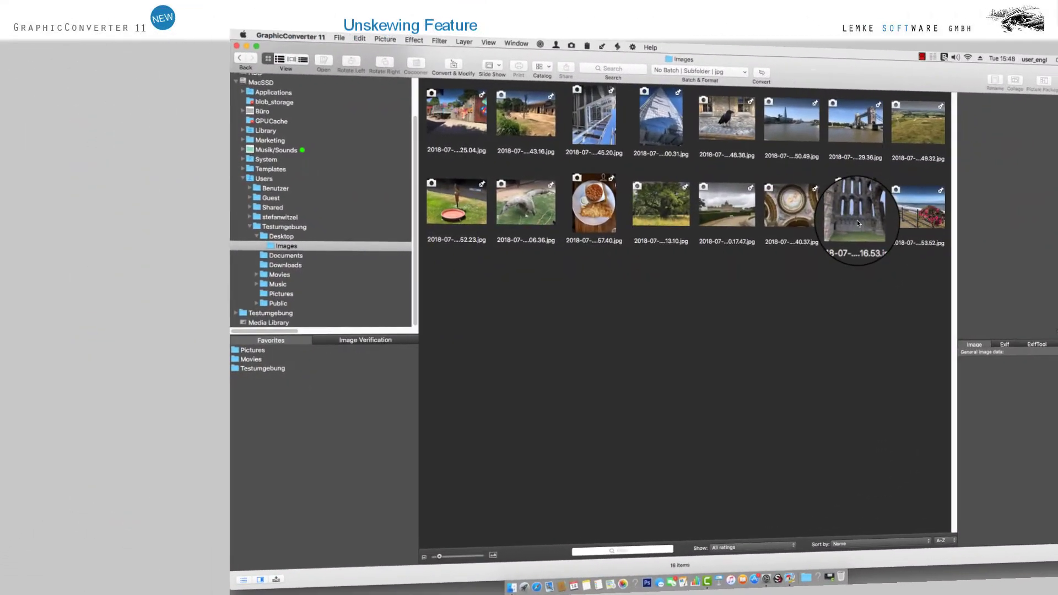
{"action": "left_click", "coordinate": [857, 220]}
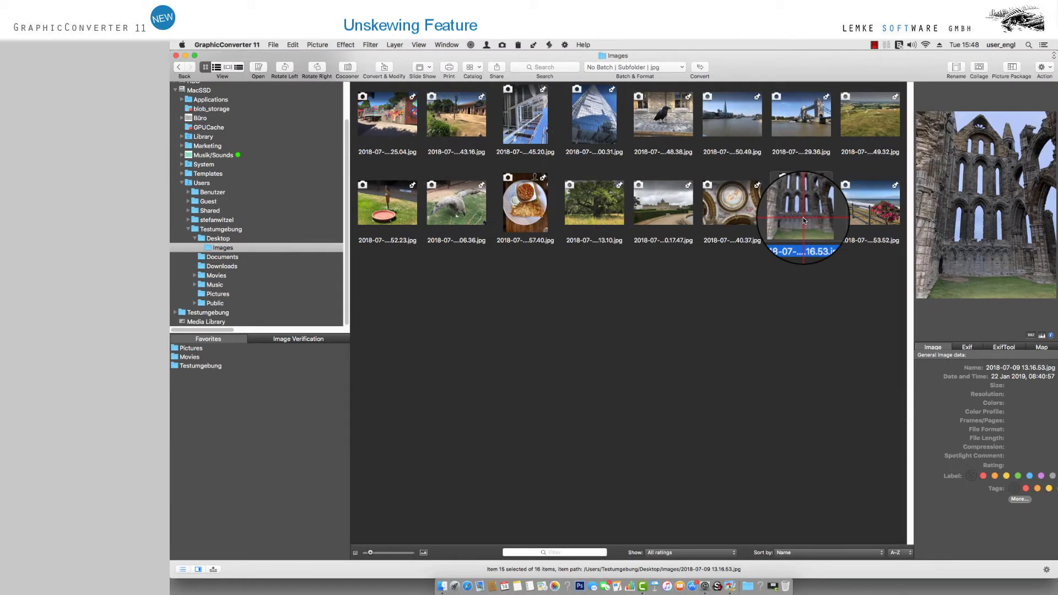
{"action": "double_click", "coordinate": [802, 217]}
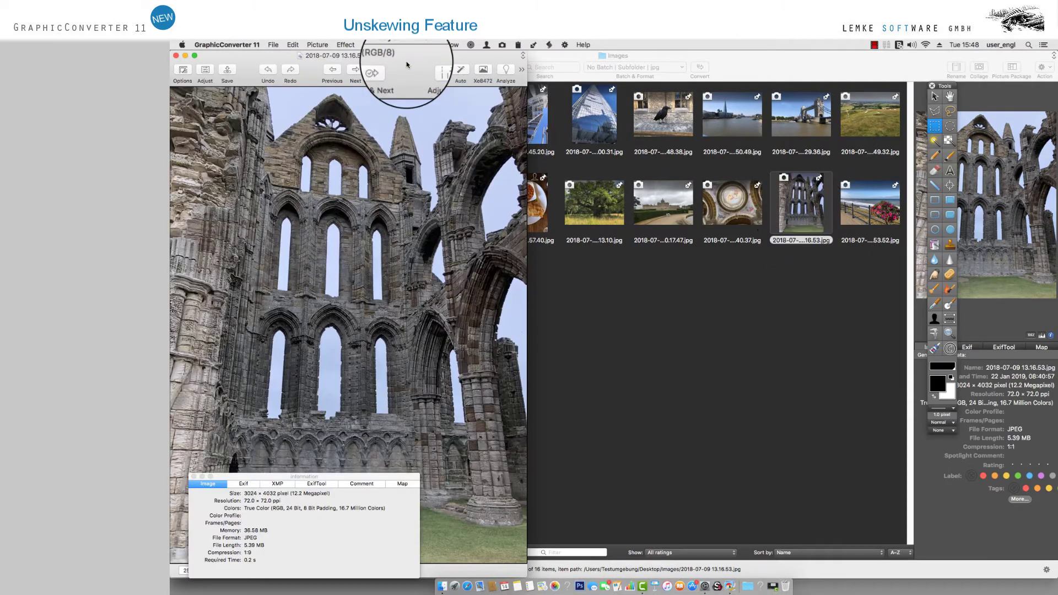
{"action": "left_click_drag", "start_coordinate": [406, 65], "coordinate": [673, 98]}
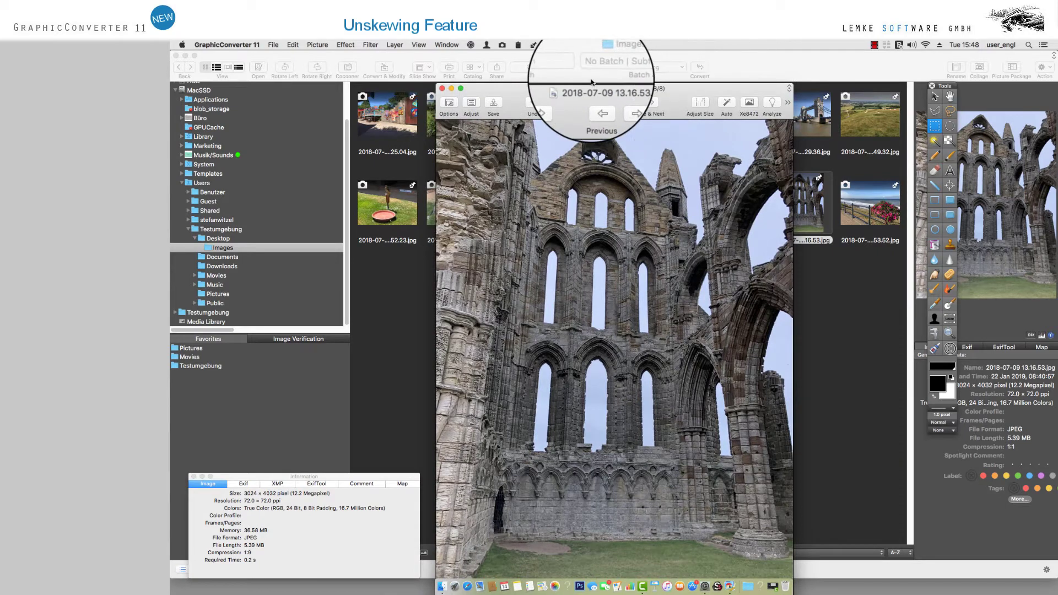
Start Live Unskew (Keystone Correction) and drag the top correction points outward over the ruin's walls.
{"action": "left_click", "coordinate": [346, 45]}
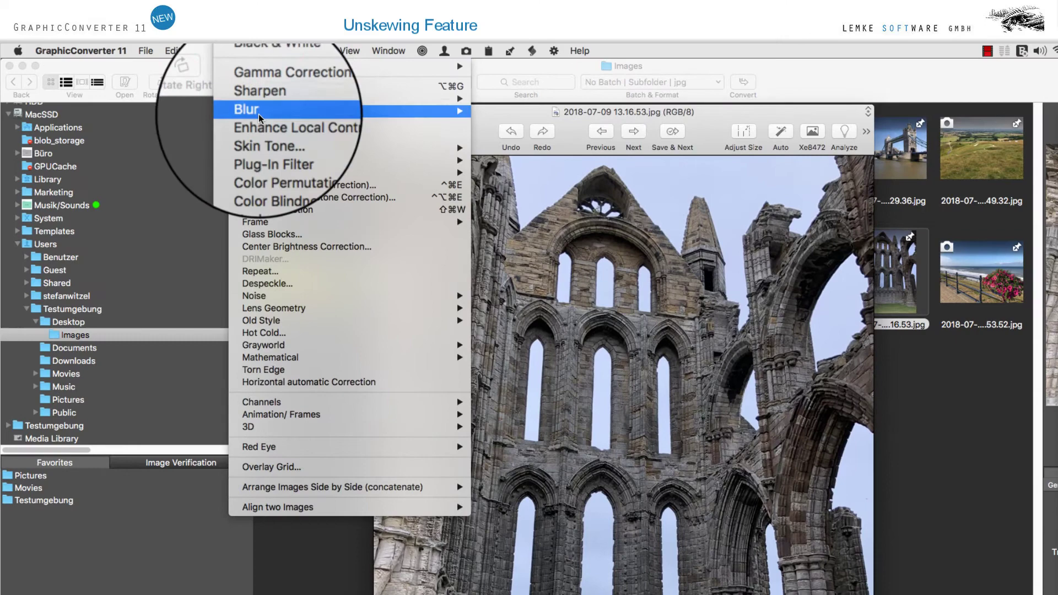
{"action": "left_click", "coordinate": [316, 198]}
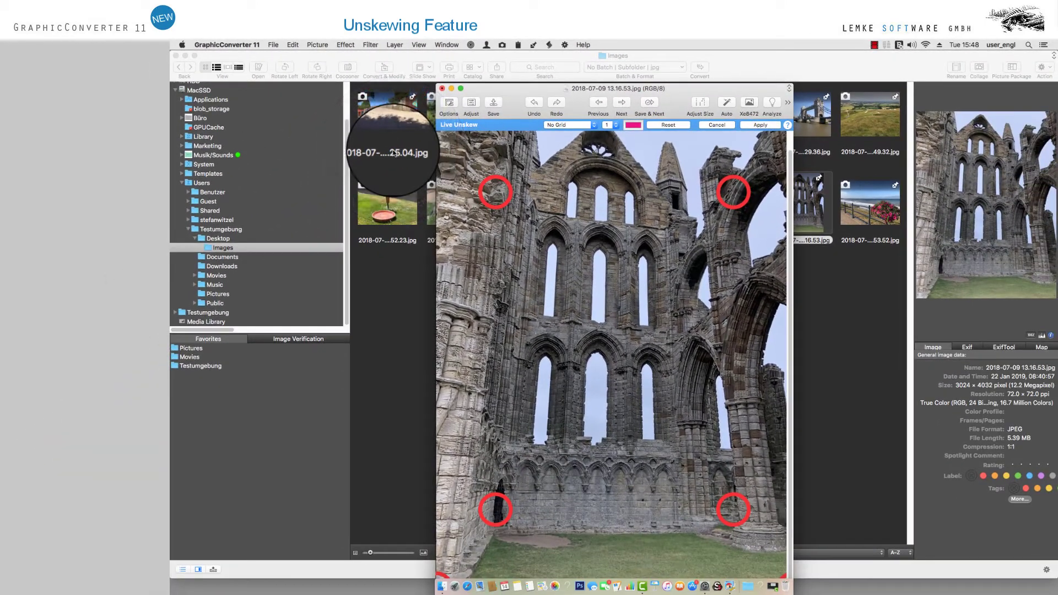
{"action": "left_click_drag", "start_coordinate": [733, 192], "coordinate": [750, 186]}
{"action": "left_click_drag", "start_coordinate": [500, 192], "coordinate": [463, 194]}
{"action": "left_click_drag", "start_coordinate": [664, 94], "coordinate": [664, 63]}
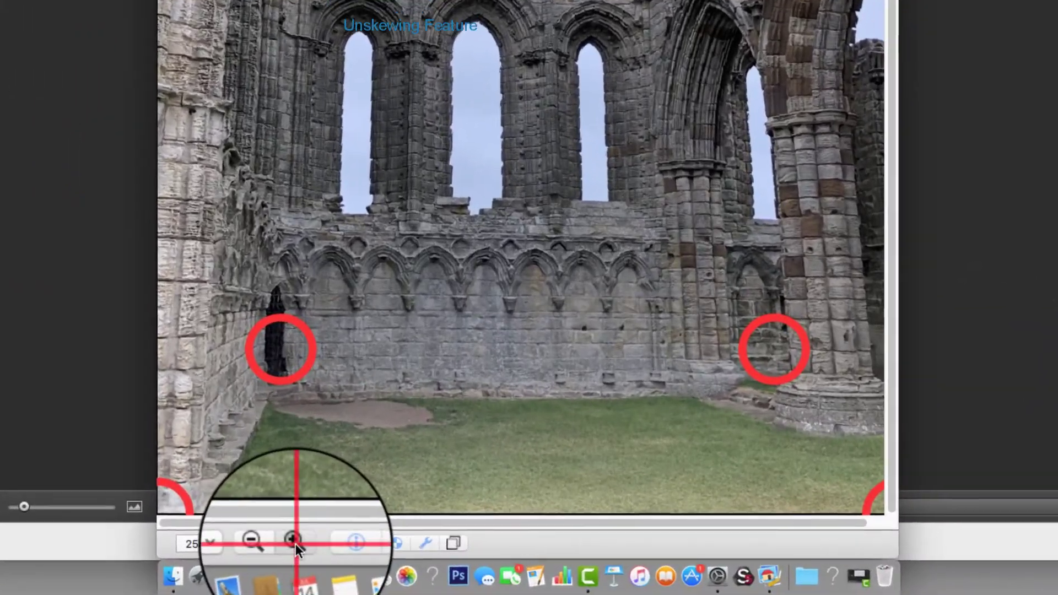
{"action": "left_click", "coordinate": [454, 563]}
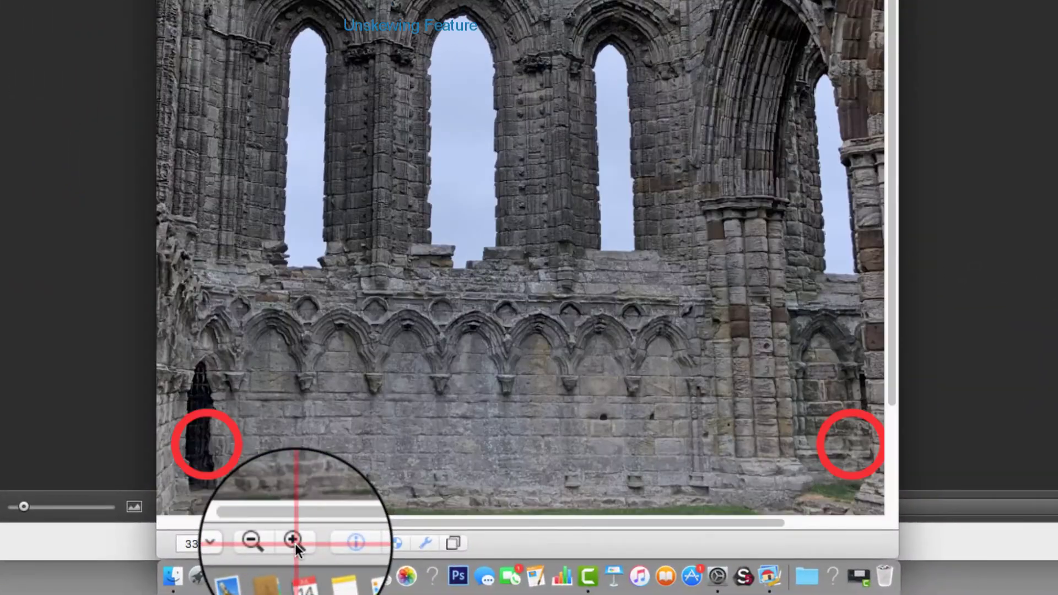
{"action": "left_click", "coordinate": [252, 541]}
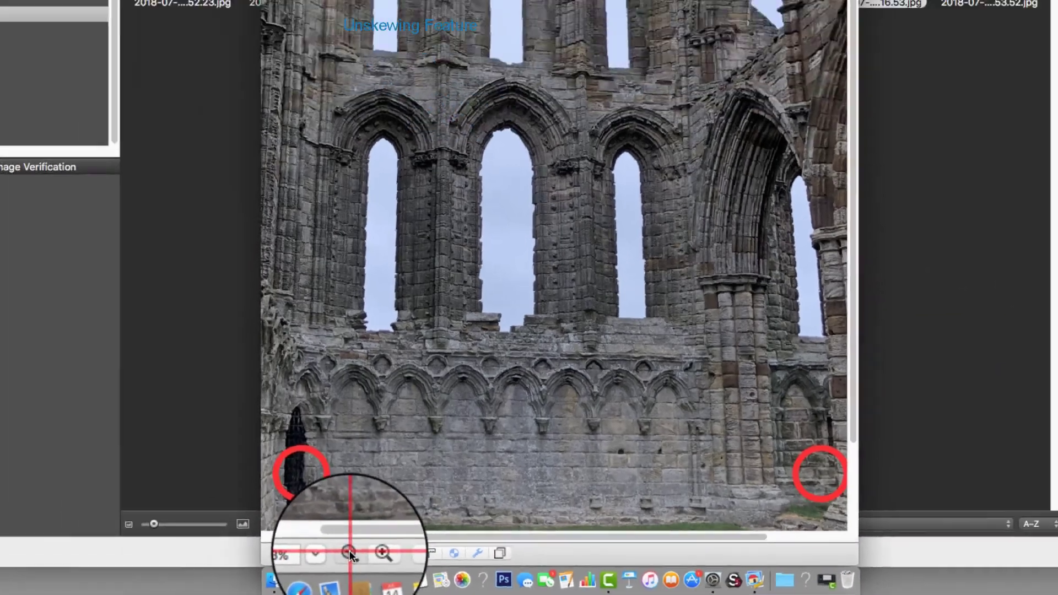
{"action": "left_click", "coordinate": [485, 570]}
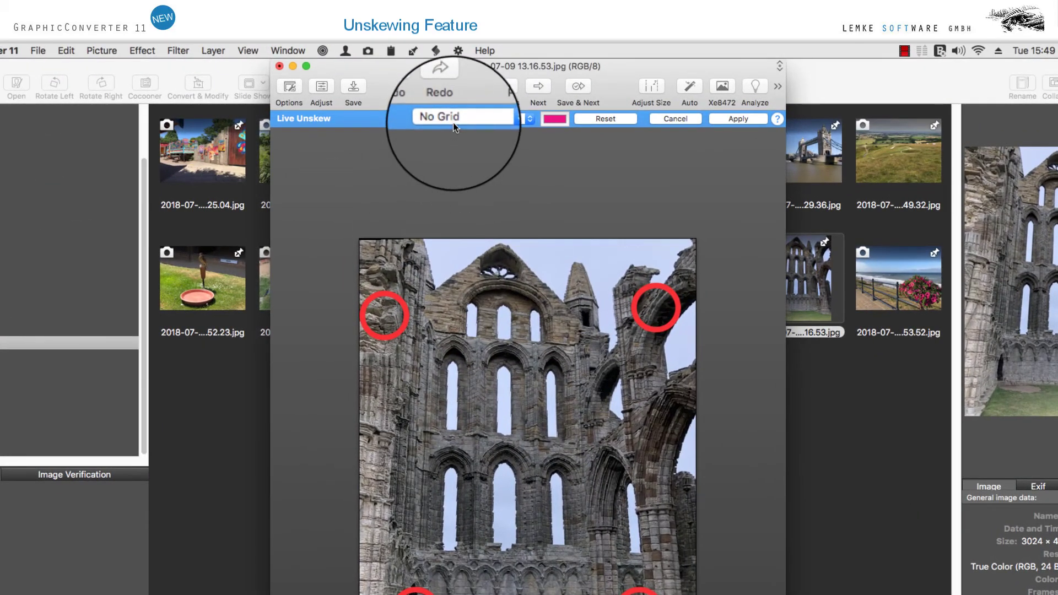
Overlay a Fixed Grid and pull the upper-right and left corners outward.
{"action": "left_click", "coordinate": [452, 122]}
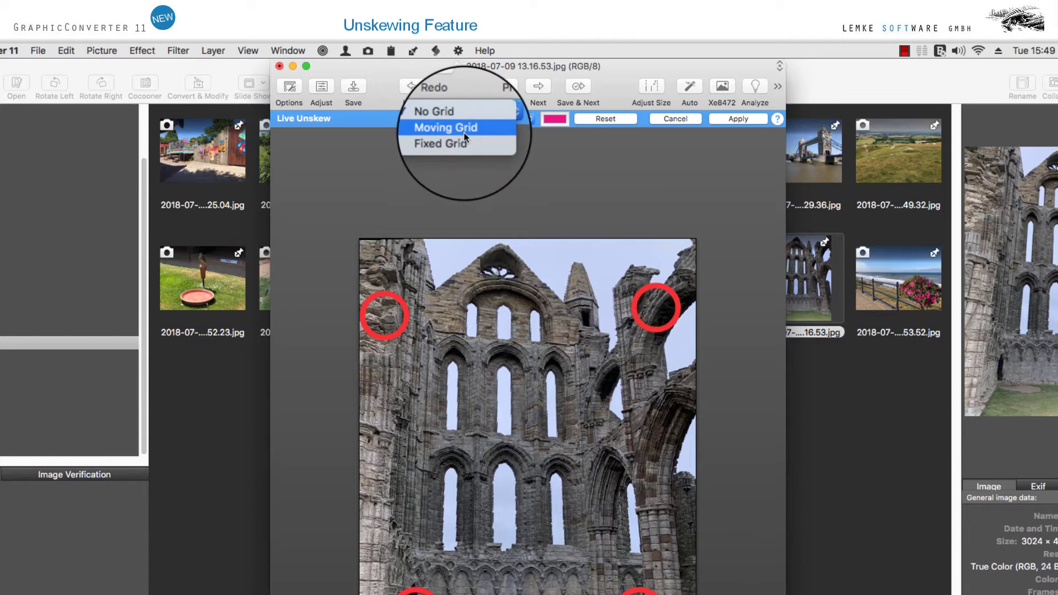
{"action": "left_click", "coordinate": [466, 141]}
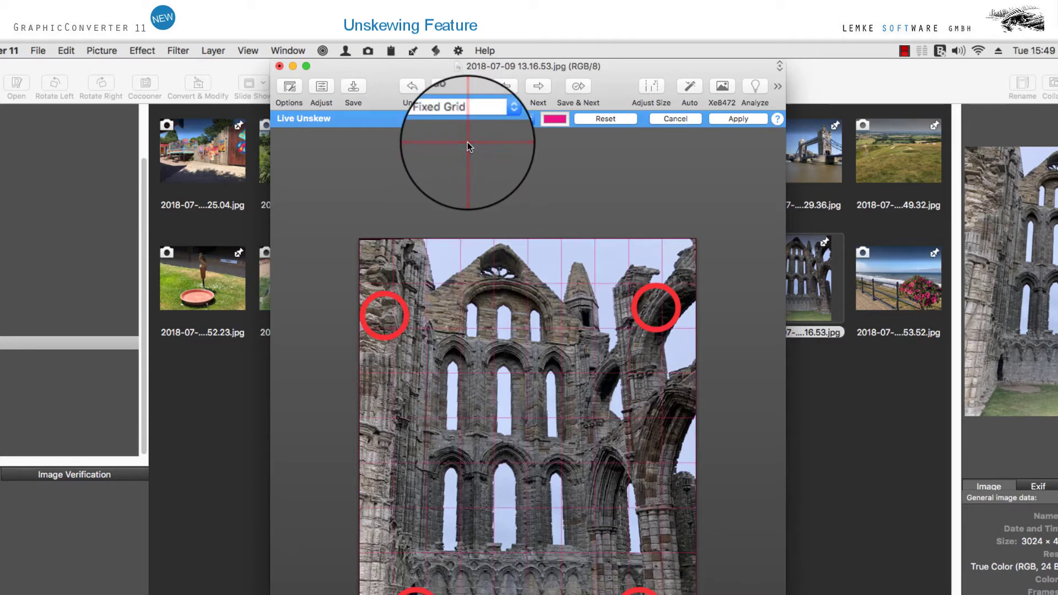
{"action": "left_click_drag", "start_coordinate": [651, 296], "coordinate": [669, 301]}
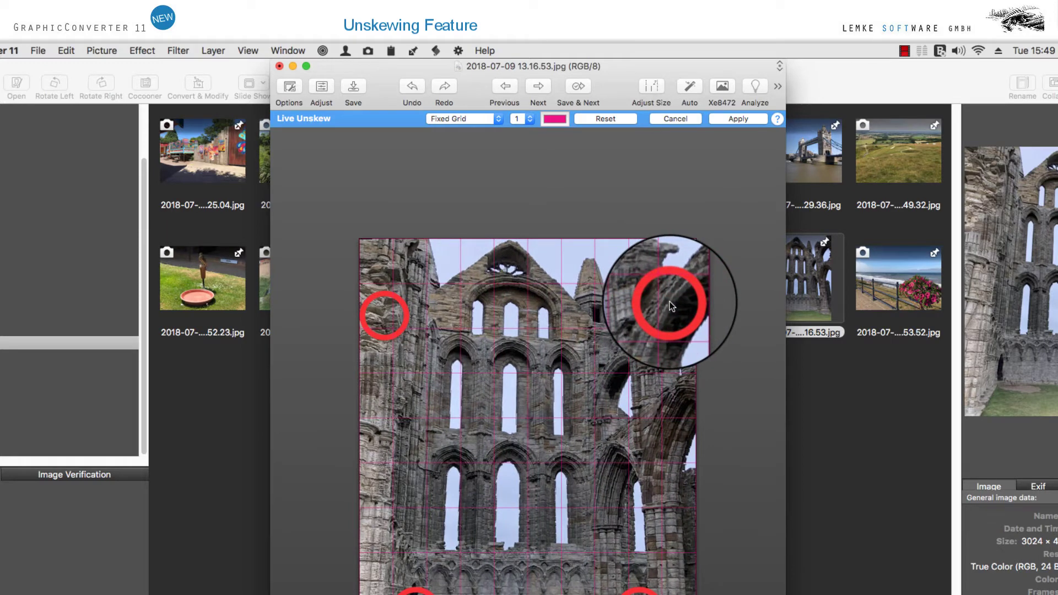
{"action": "left_click_drag", "start_coordinate": [384, 315], "coordinate": [366, 308]}
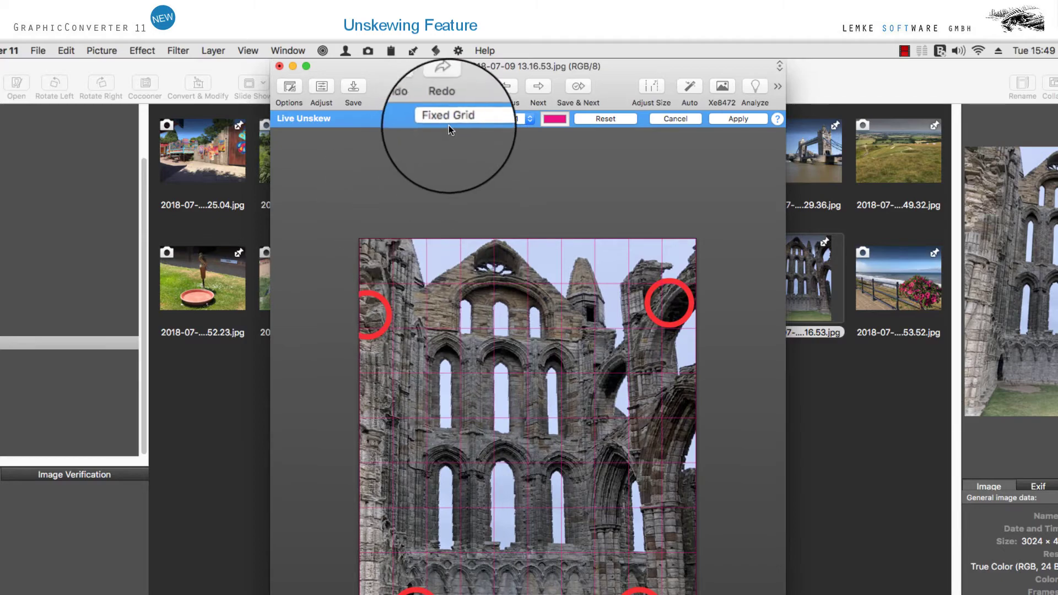
Switch the grid to Moving Grid and reposition the top-right correction point.
{"action": "left_click", "coordinate": [465, 118]}
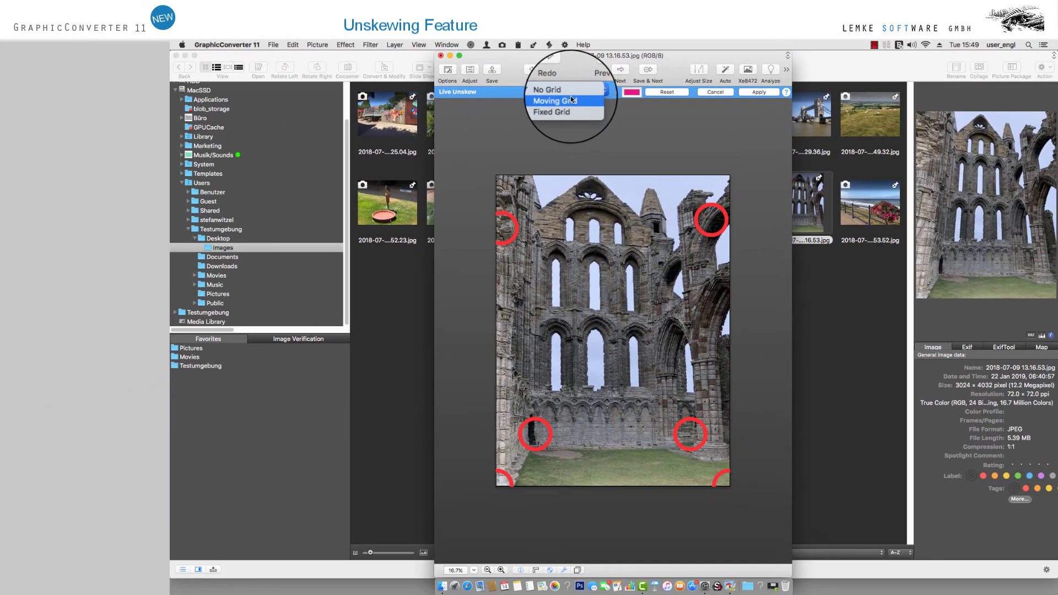
{"action": "left_click", "coordinate": [571, 99]}
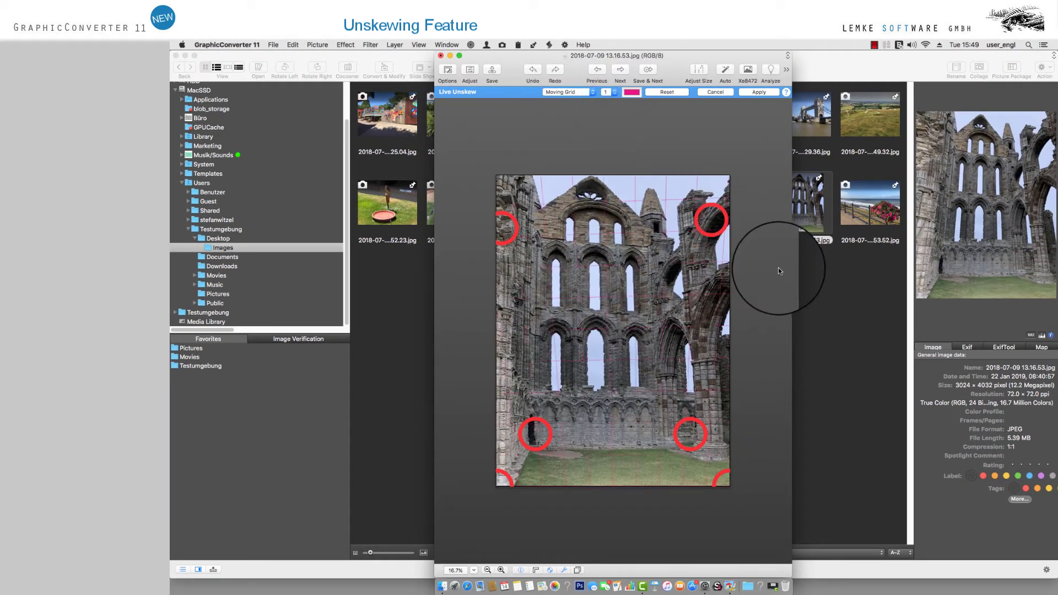
{"action": "left_click_drag", "start_coordinate": [710, 219], "coordinate": [707, 221]}
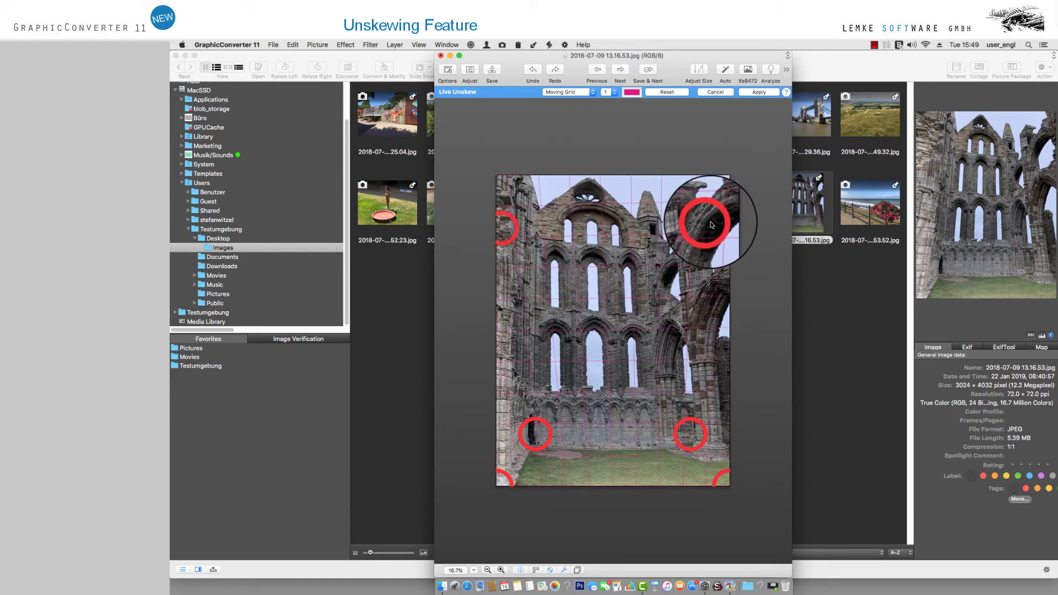
Make the guide grid colour Sea Foam from the Colors panel's pencils.
{"action": "left_click", "coordinate": [633, 95]}
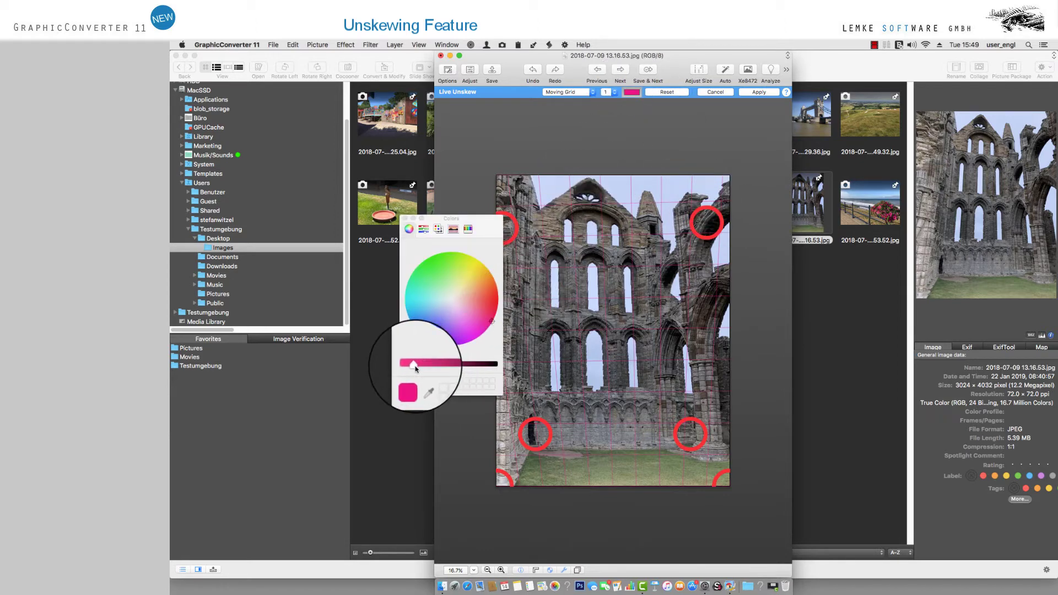
{"action": "left_click", "coordinate": [468, 229]}
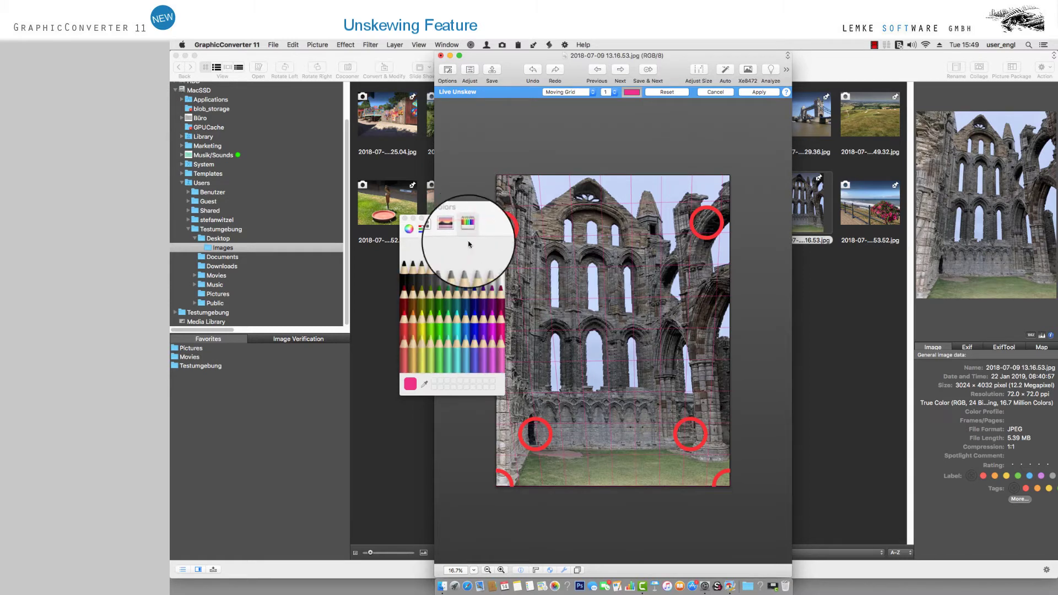
{"action": "left_click", "coordinate": [447, 318]}
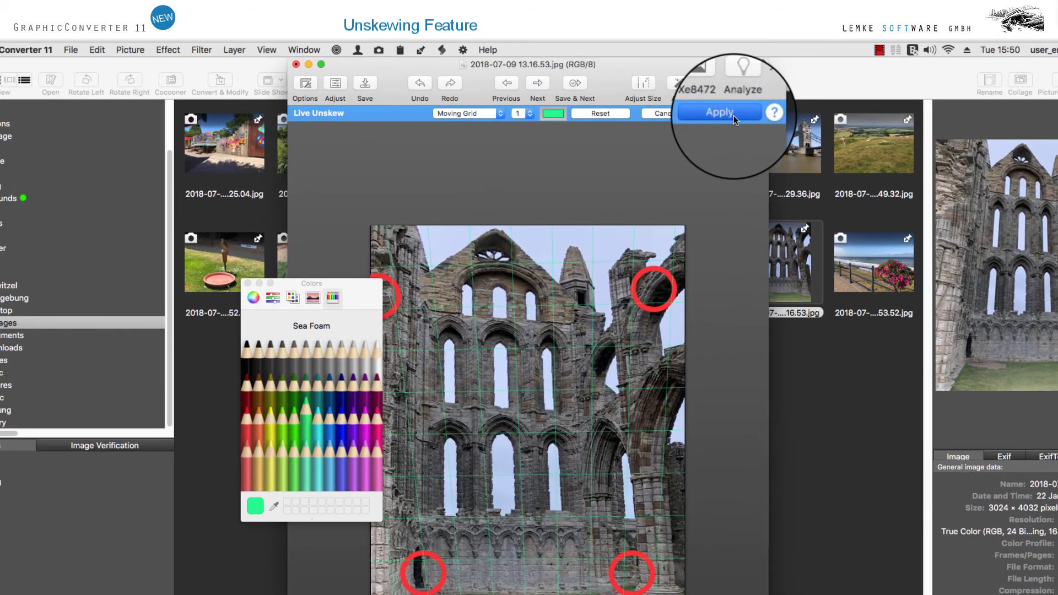
Apply the Live Unskew correction, close the Colors panel, and show the Effect menu.
{"action": "left_click", "coordinate": [754, 101]}
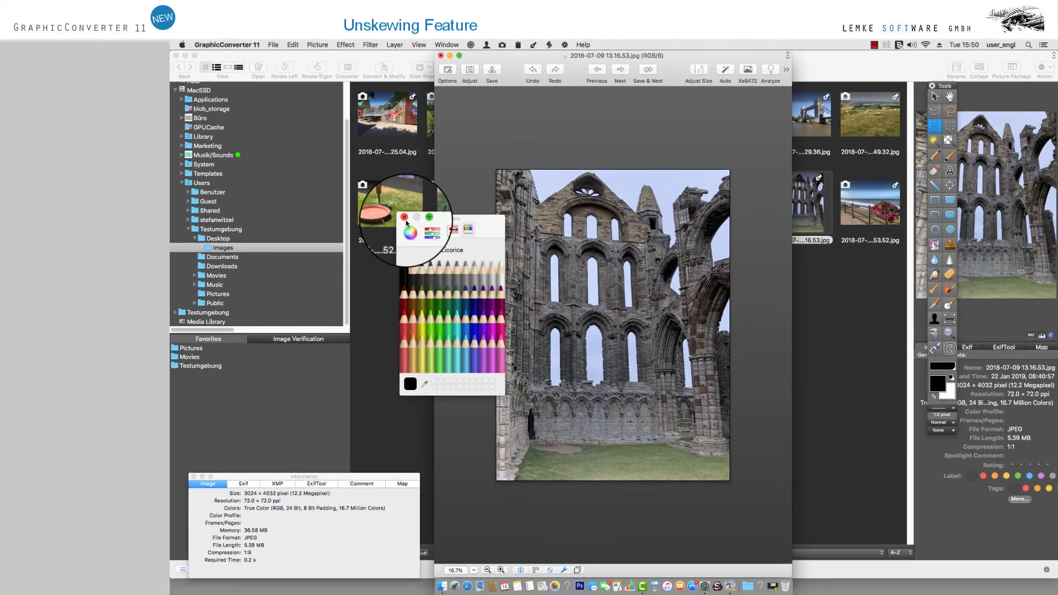
{"action": "left_click", "coordinate": [247, 283]}
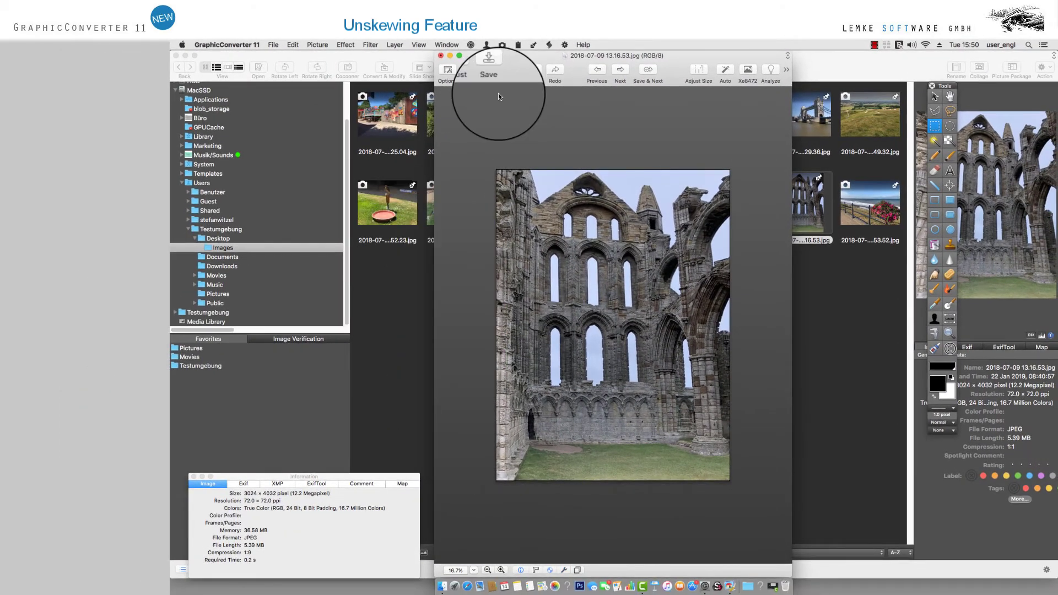
{"action": "left_click", "coordinate": [346, 45]}
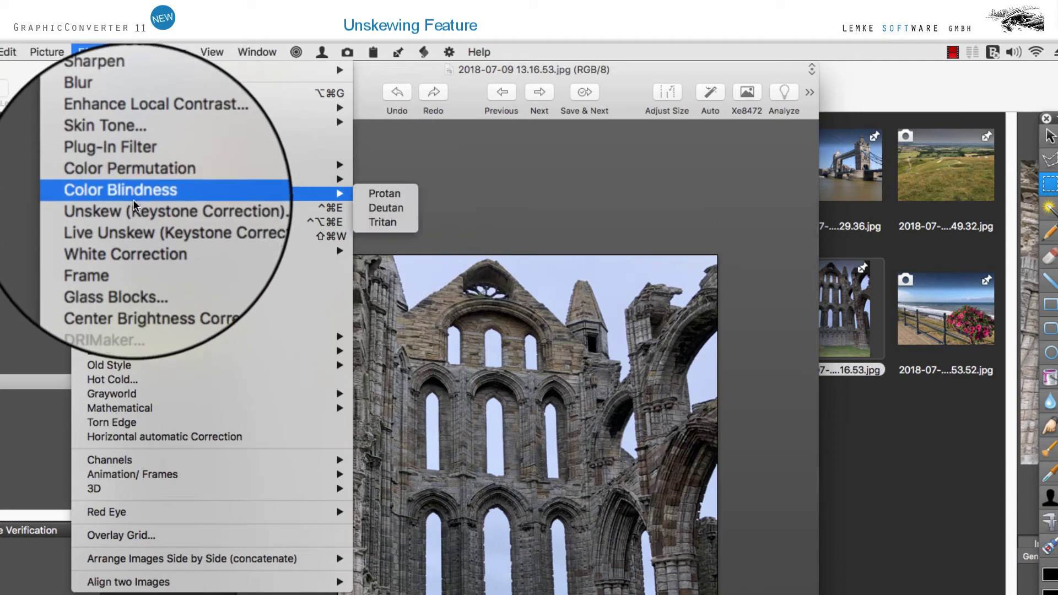
Unskew the four-corner area around the arched windows with Auto-Fit, giving a 1287 × 1758 crop.
{"action": "left_click", "coordinate": [130, 206]}
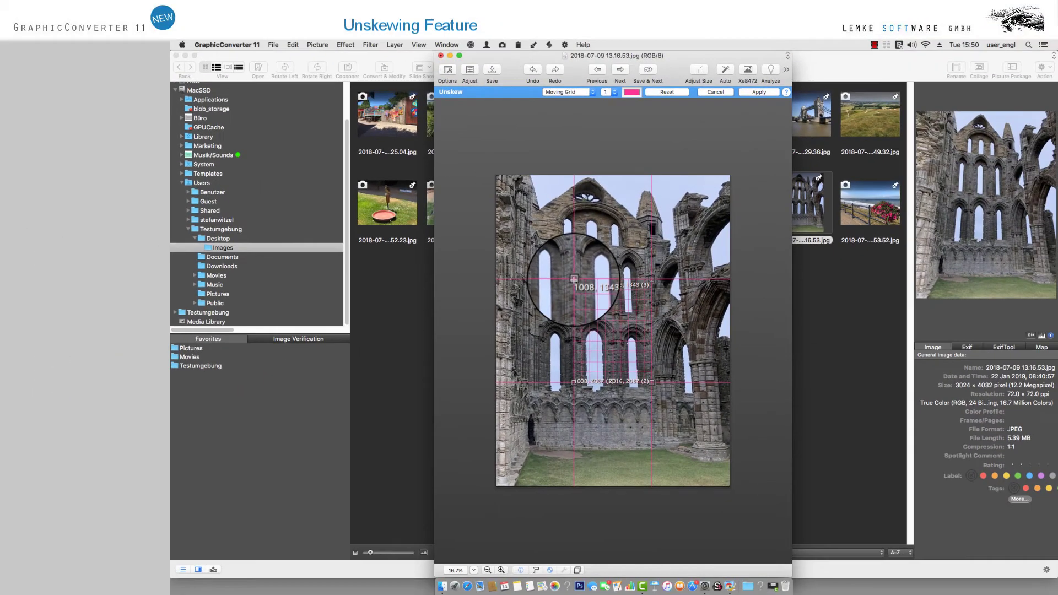
{"action": "left_click_drag", "start_coordinate": [559, 290], "coordinate": [543, 260]}
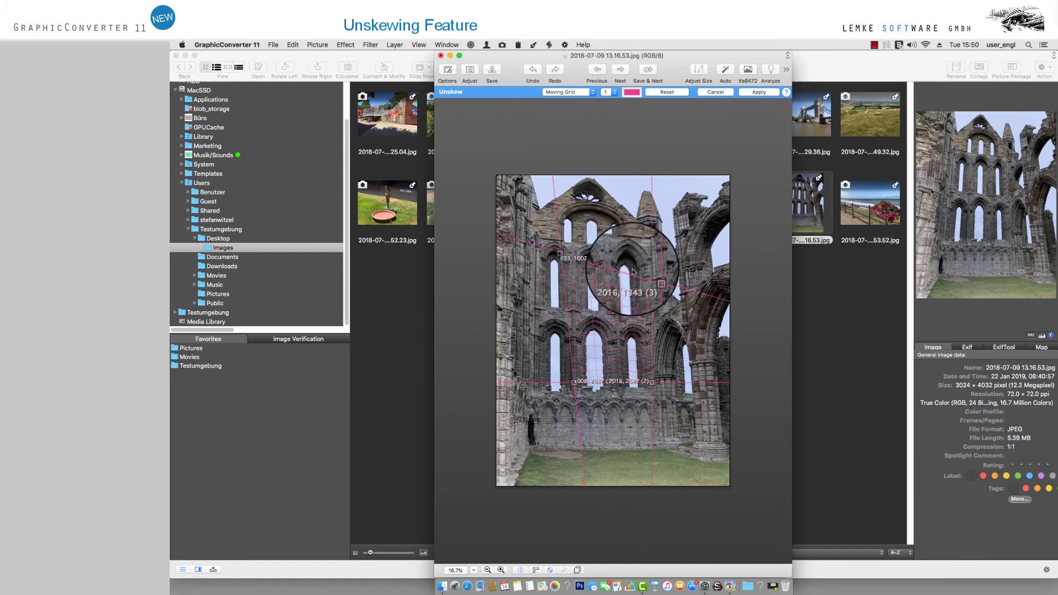
{"action": "left_click_drag", "start_coordinate": [652, 279], "coordinate": [649, 251]}
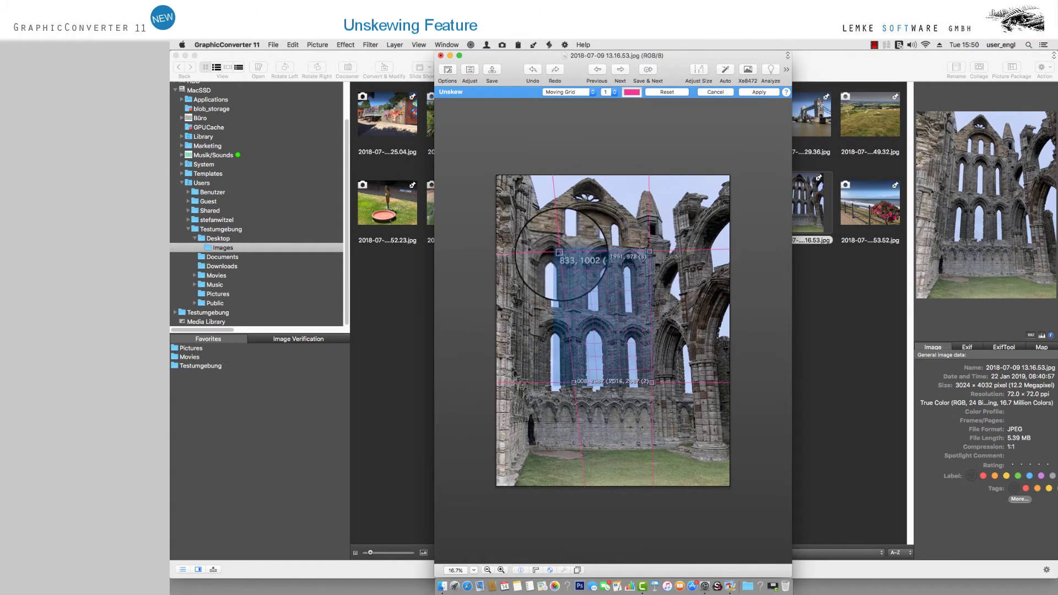
{"action": "left_click_drag", "start_coordinate": [562, 254], "coordinate": [556, 251]}
{"action": "mouse_move", "coordinate": [574, 382]}
{"action": "left_mouse_down"}
{"action": "mouse_move", "coordinate": [559, 373]}
{"action": "mouse_move", "coordinate": [554, 383]}
{"action": "left_mouse_up"}
{"action": "left_click_drag", "start_coordinate": [651, 382], "coordinate": [652, 386]}
{"action": "left_click", "coordinate": [774, 94]}
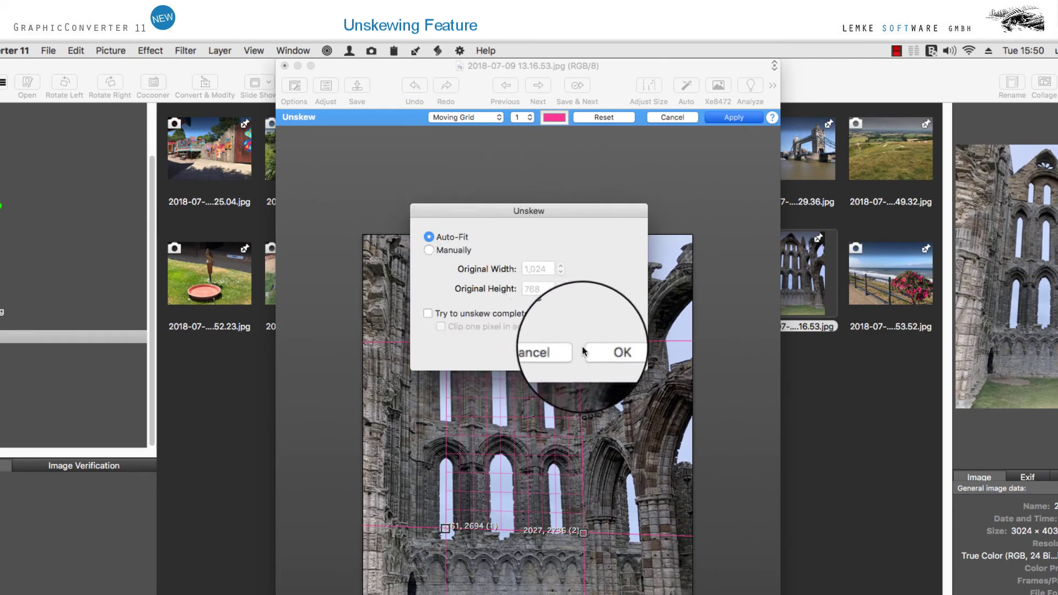
{"action": "left_click", "coordinate": [624, 353]}
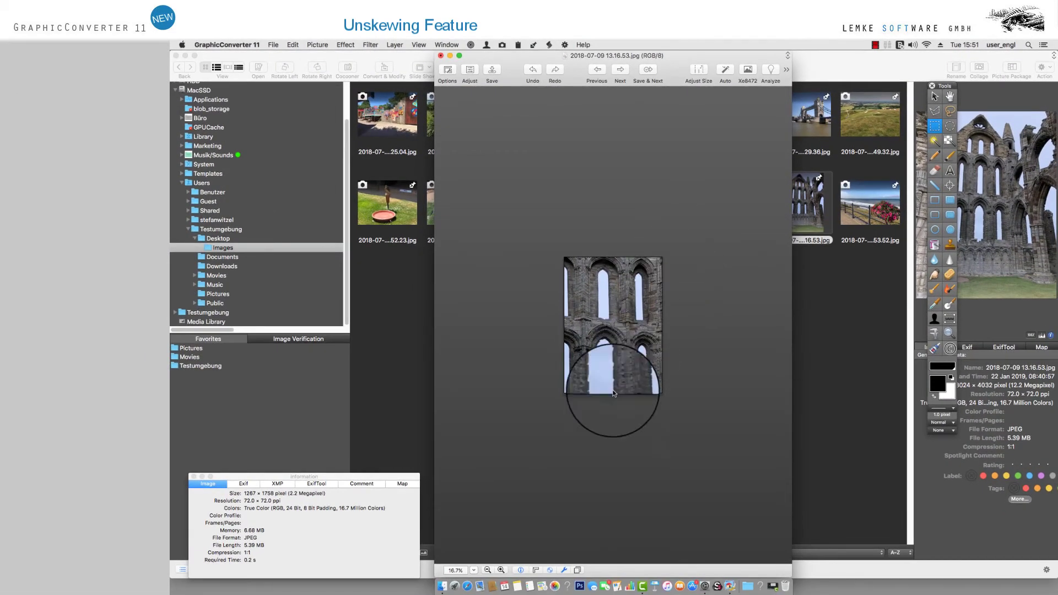
{"action": "left_click", "coordinate": [501, 570]}
Zoom the cropped windows to 33% and bring up the Effect menu.
{"action": "left_click", "coordinate": [500, 570]}
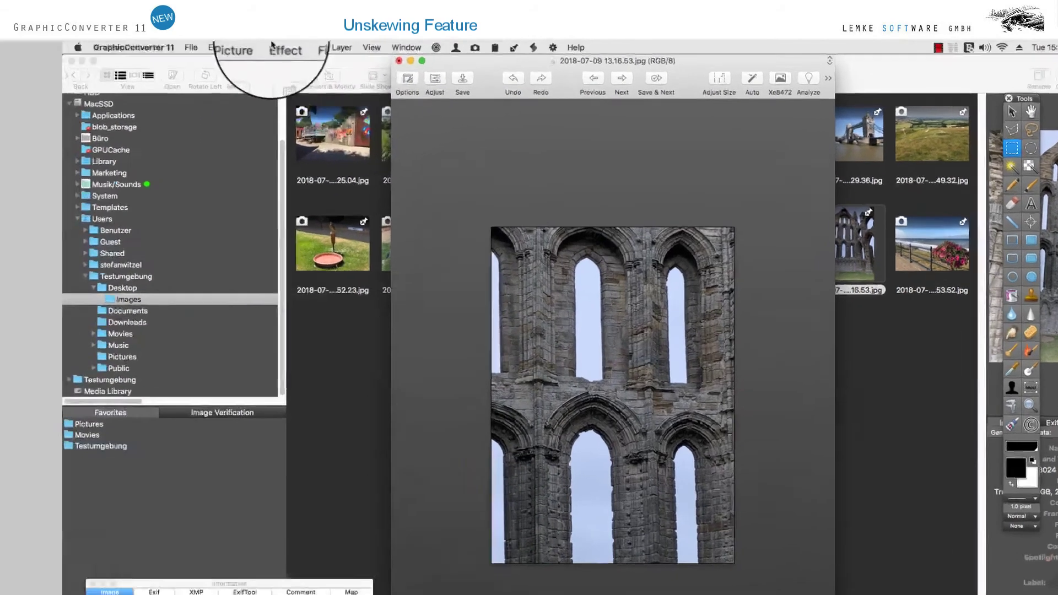
{"action": "left_click", "coordinate": [345, 45]}
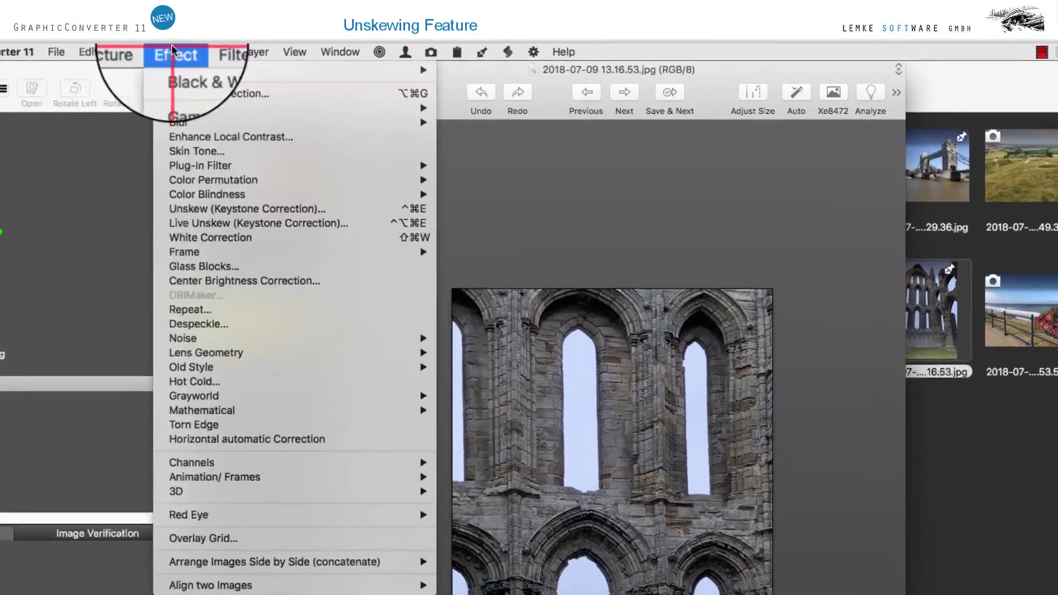